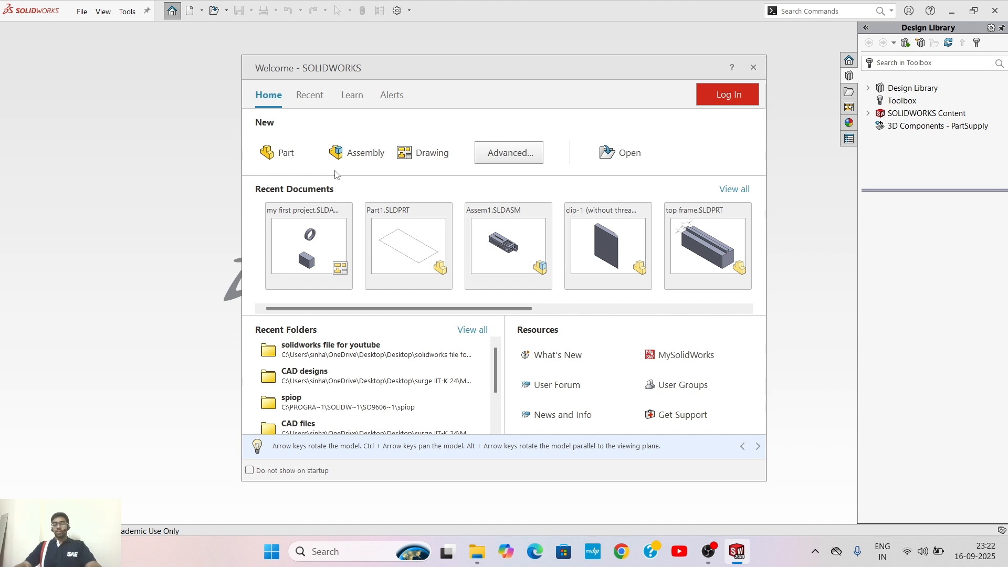
# Create a new part and sketch a corner rectangle about 52 by 40 mm on the Top Plane, beside the origin
pyautogui.click(282, 154)
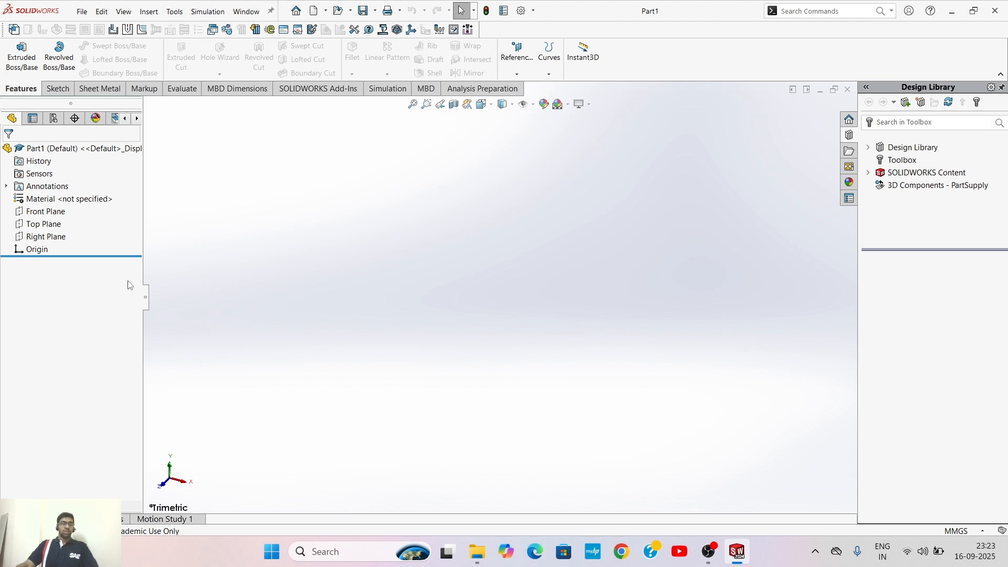
pyautogui.click(39, 225)
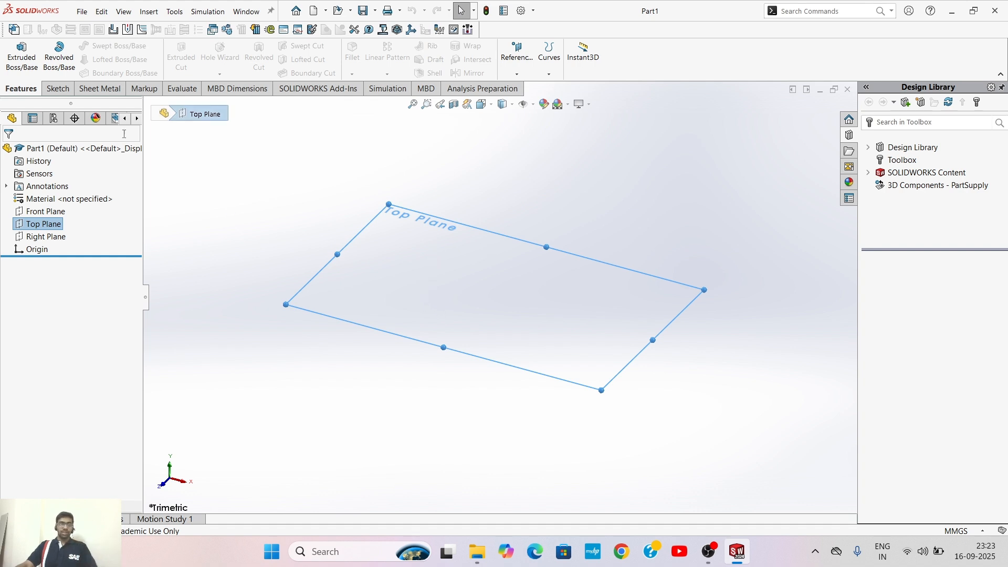
pyautogui.click(65, 92)
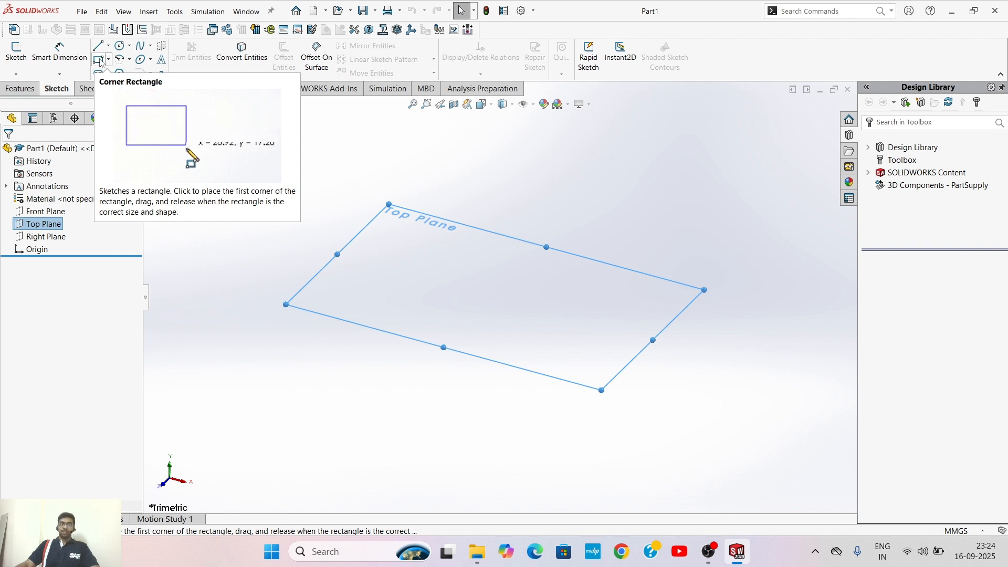
pyautogui.click(105, 61)
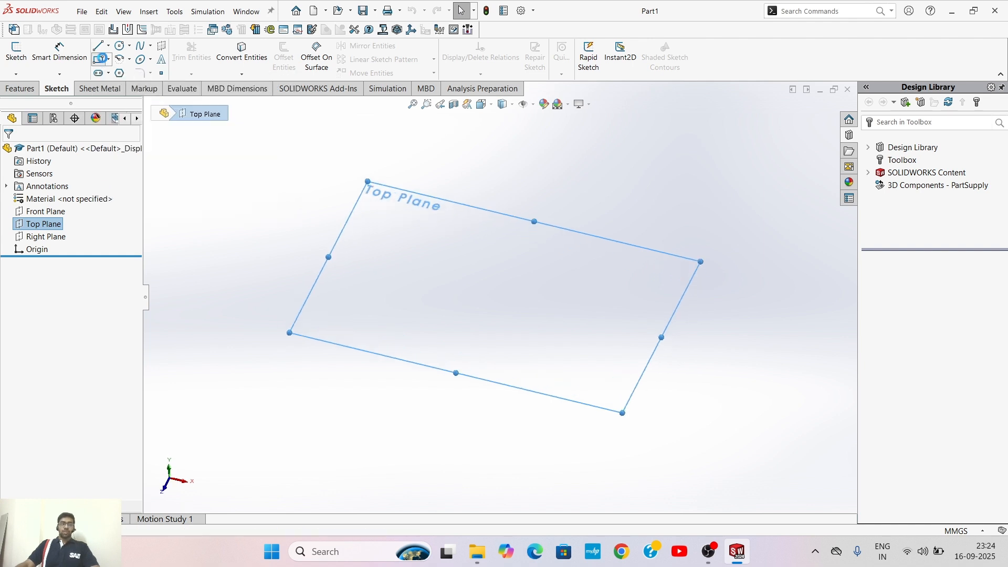
pyautogui.click(368, 237)
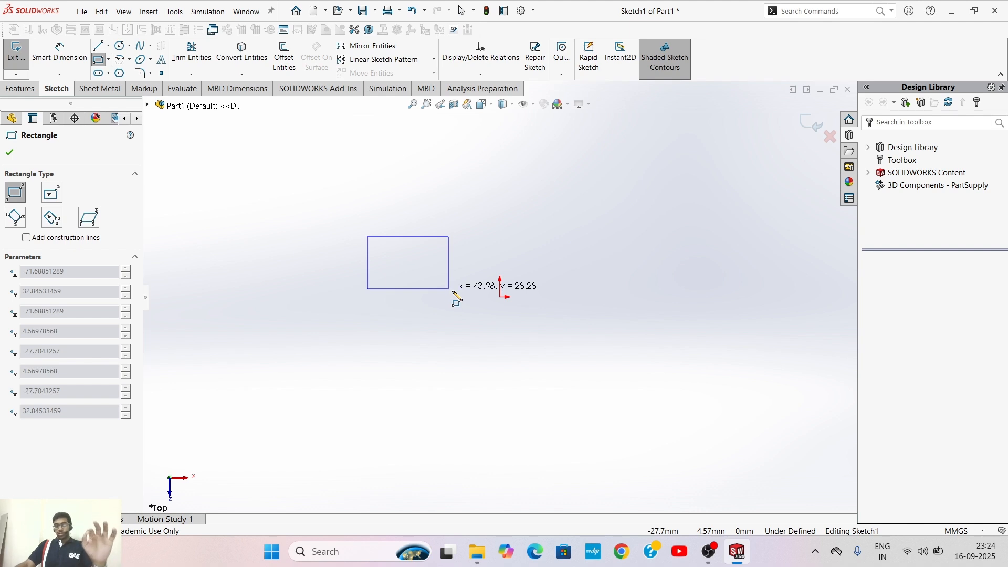
pyautogui.click(479, 311)
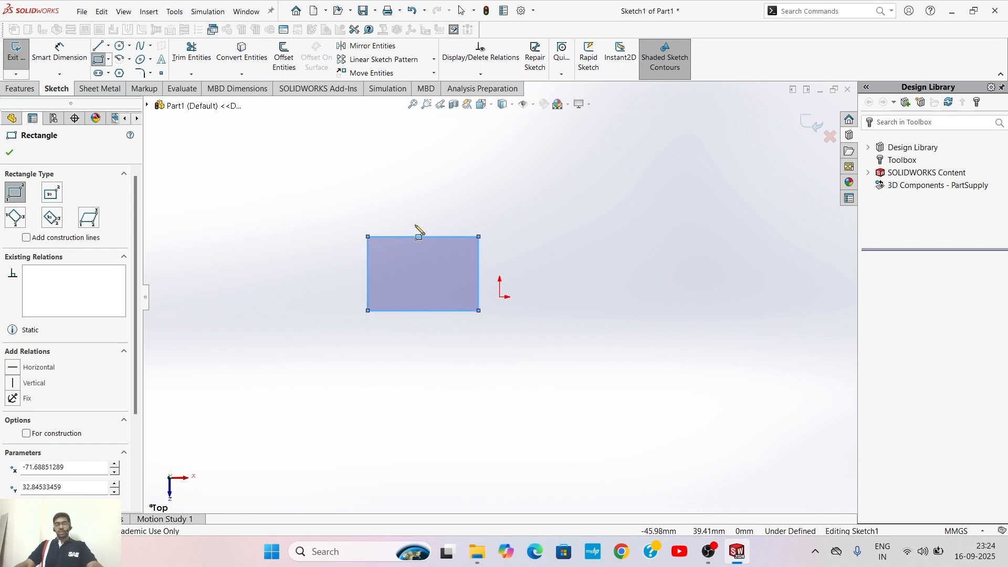
pyautogui.click(9, 153)
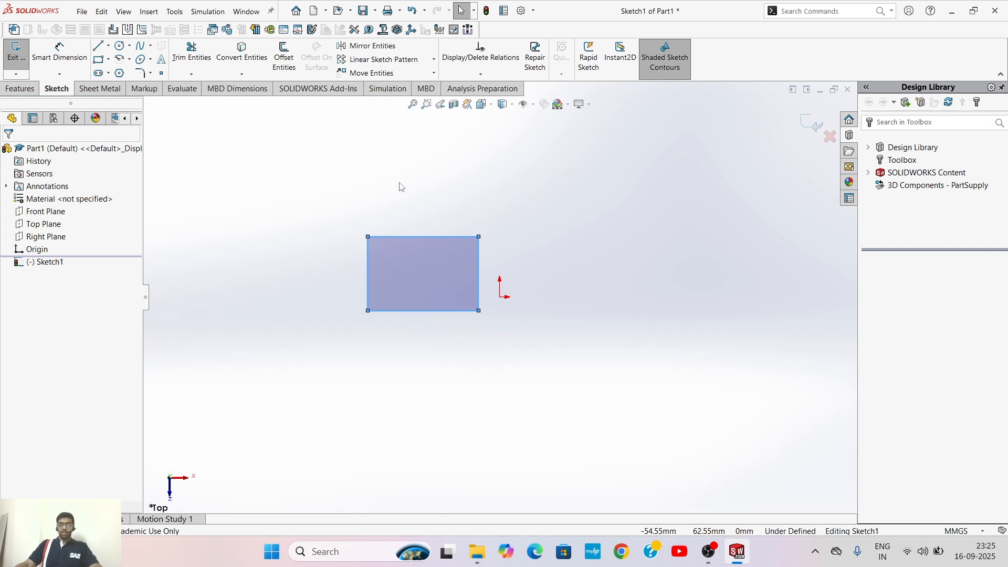
# Dimension the rectangle's left vertical side and set it to 35 mm
pyautogui.click(68, 63)
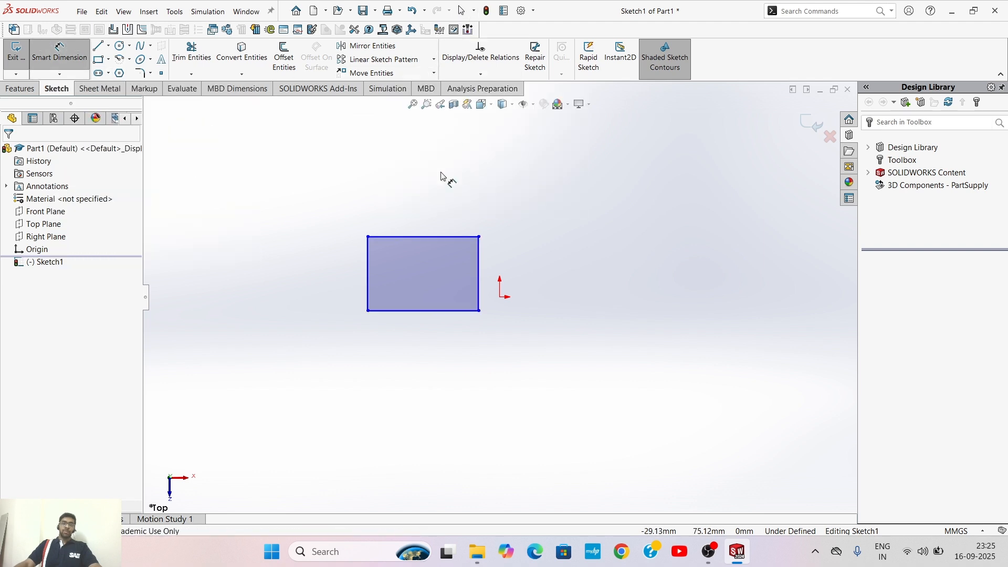
pyautogui.click(368, 269)
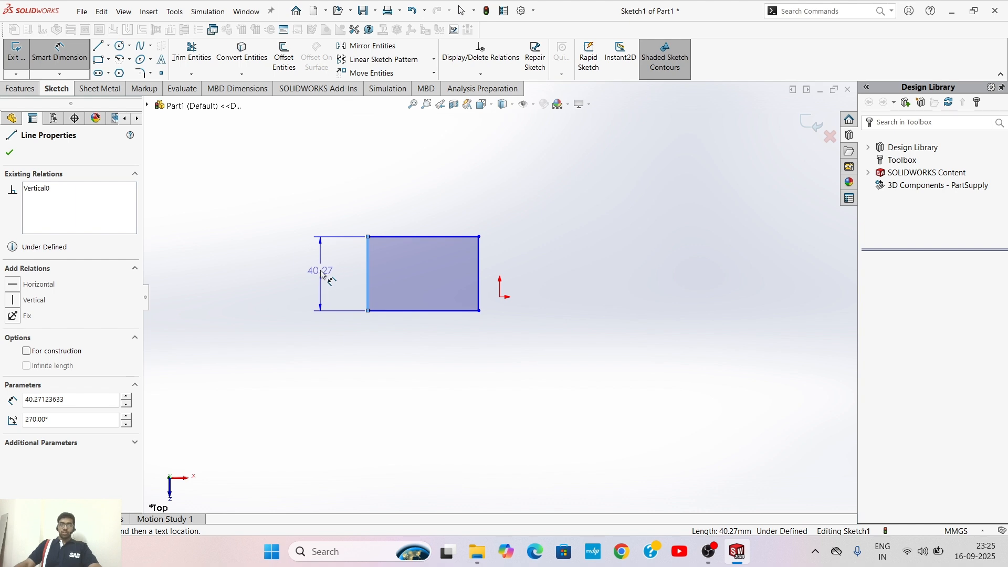
pyautogui.click(322, 273)
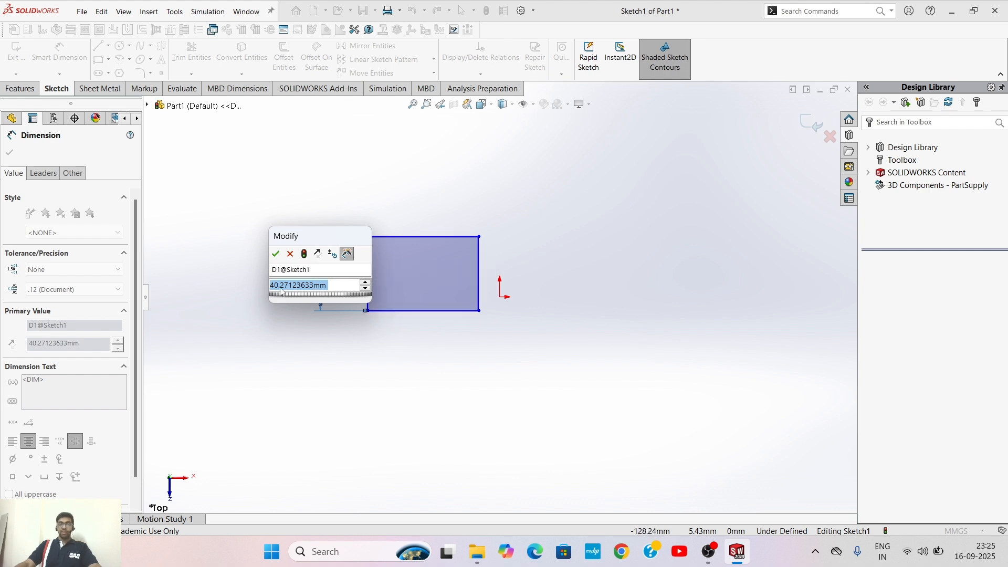
pyautogui.moveTo(311, 235); pyautogui.dragTo(244, 216)
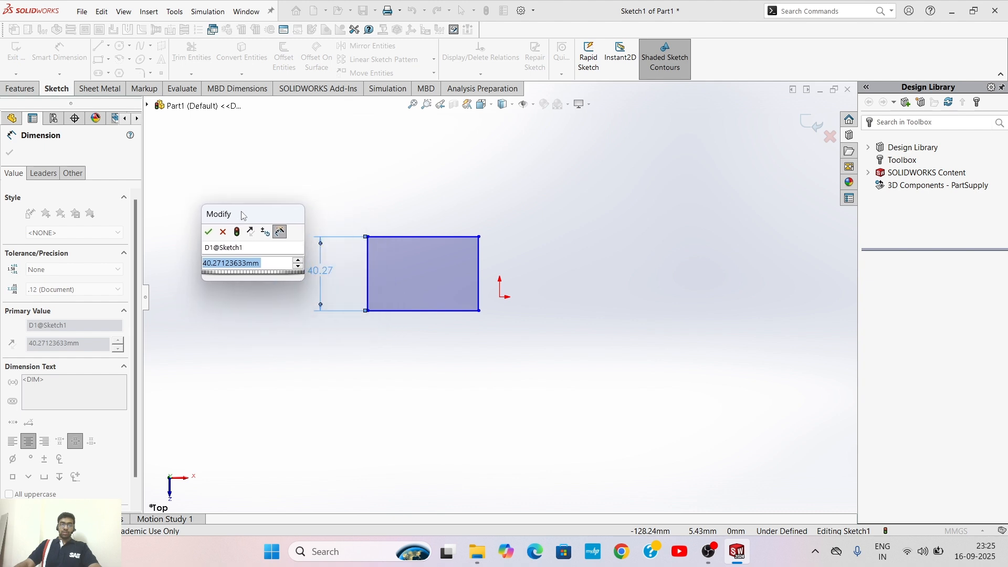
pyautogui.click(247, 264)
pyautogui.moveTo(244, 262); pyautogui.dragTo(204, 263)
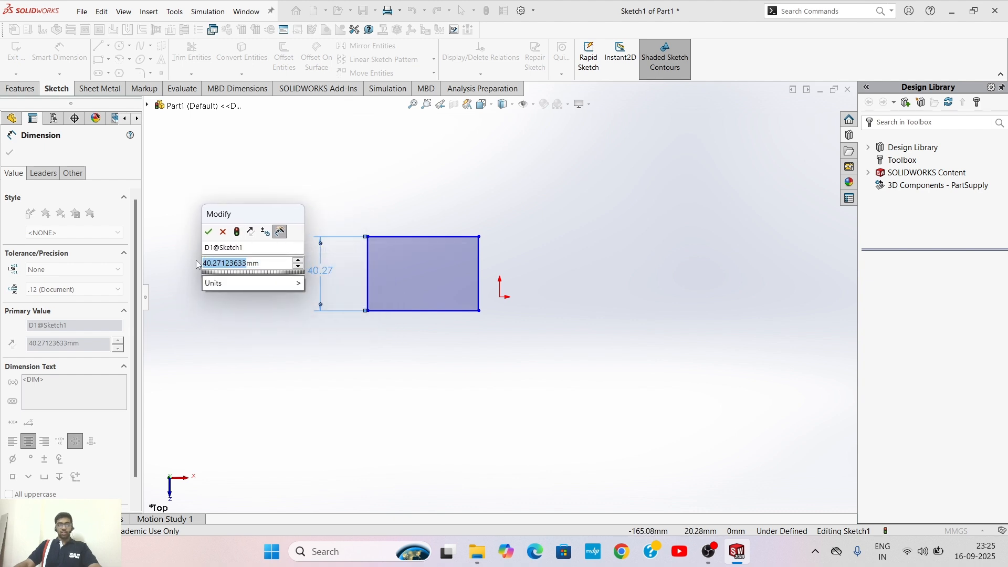
pyautogui.write('35')
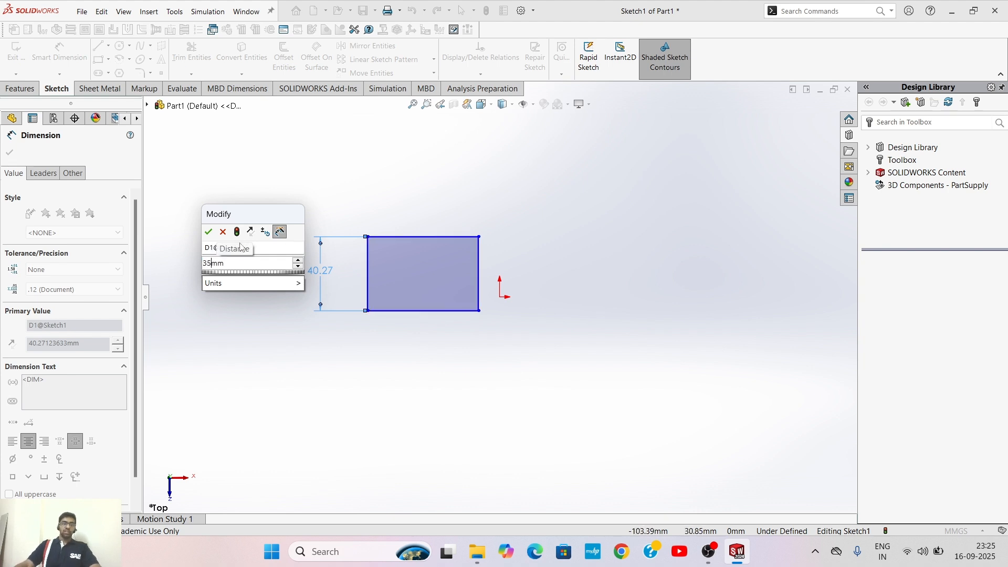
pyautogui.press('Return')
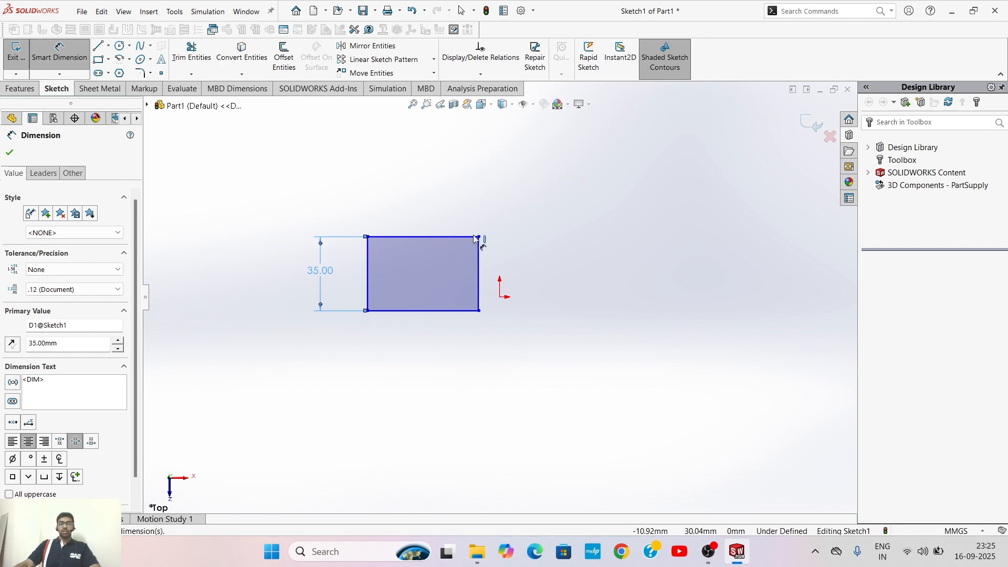
# Dimension the rectangle's upper horizontal side and set it to 60 mm
pyautogui.click(447, 237)
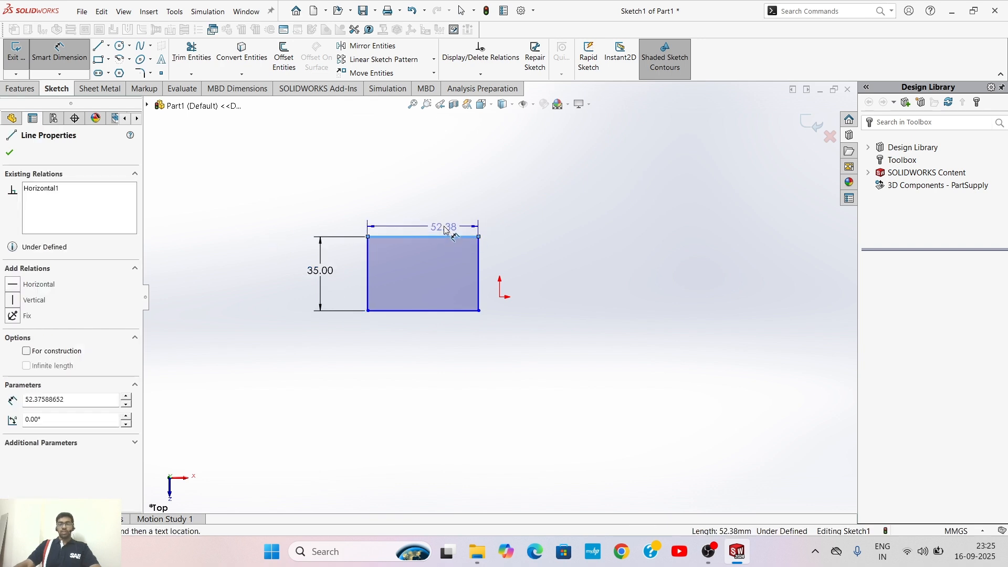
pyautogui.click(426, 198)
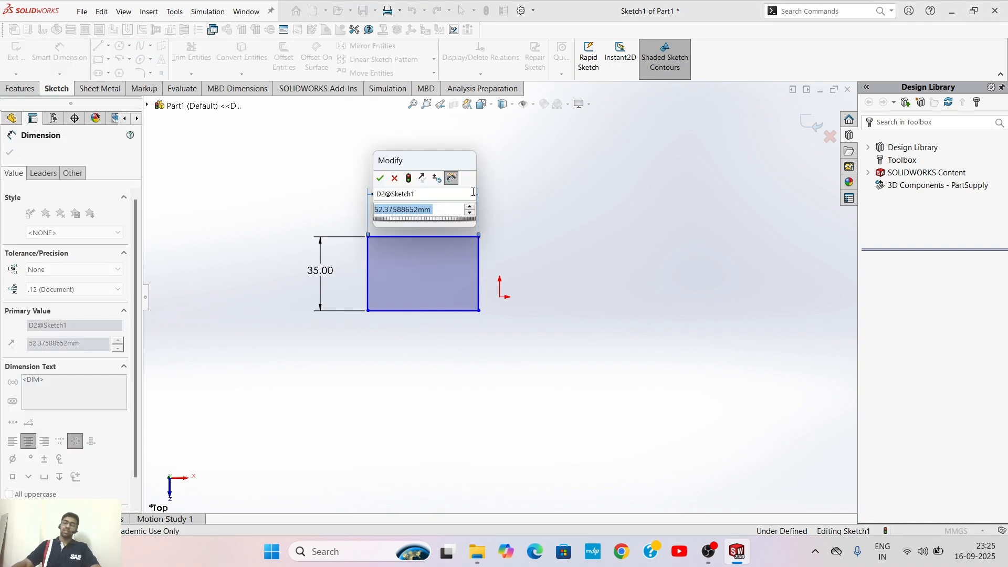
pyautogui.write('60')
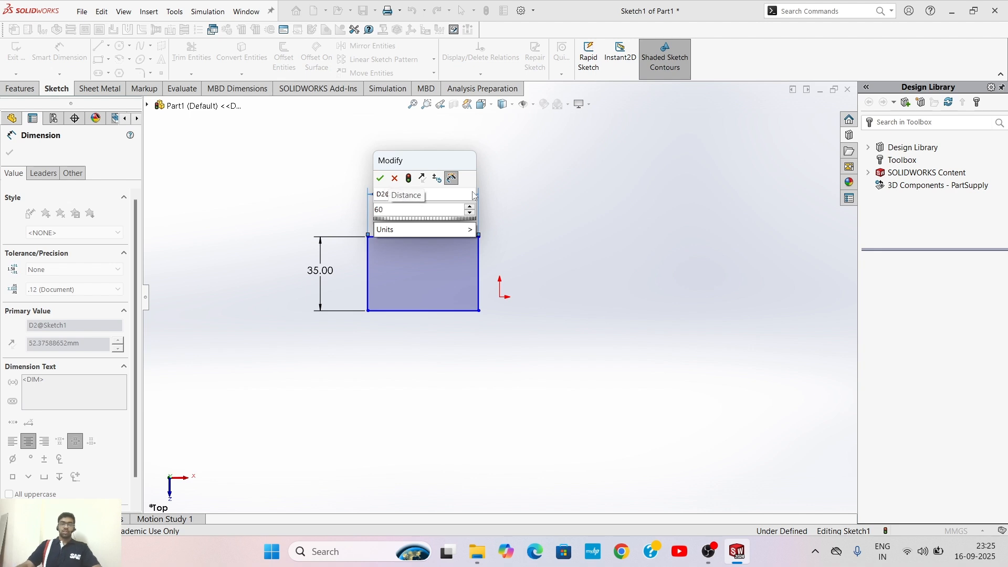
pyautogui.press('Return')
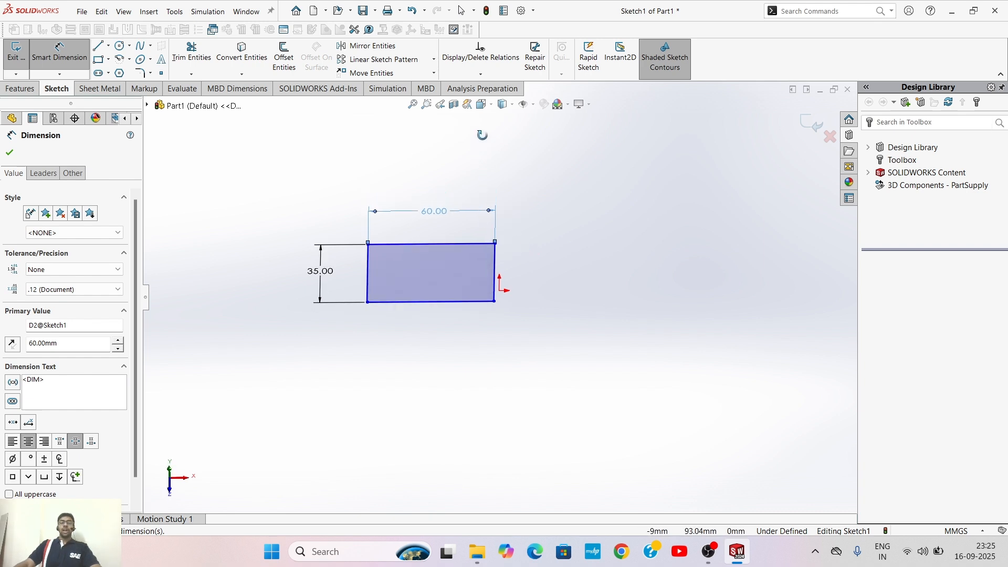
pyautogui.moveTo(475, 145)
pyautogui.mouseDown(button='middle')
pyautogui.moveTo(436, 218)
pyautogui.moveTo(399, 189)
pyautogui.moveTo(436, 207)
pyautogui.moveTo(532, 189)
pyautogui.moveTo(538, 228)
pyautogui.moveTo(472, 258)
pyautogui.moveTo(403, 226)
pyautogui.moveTo(449, 251)
pyautogui.moveTo(457, 182)
pyautogui.moveTo(439, 193)
pyautogui.moveTo(531, 206)
pyautogui.moveTo(441, 247)
pyautogui.moveTo(392, 228)
pyautogui.moveTo(488, 231)
pyautogui.moveTo(477, 274)
pyautogui.moveTo(521, 229)
pyautogui.moveTo(501, 210)
pyautogui.moveTo(416, 189)
pyautogui.moveTo(394, 200)
pyautogui.moveTo(463, 197)
pyautogui.moveTo(510, 263)
pyautogui.moveTo(502, 286)
pyautogui.mouseUp(button='middle')
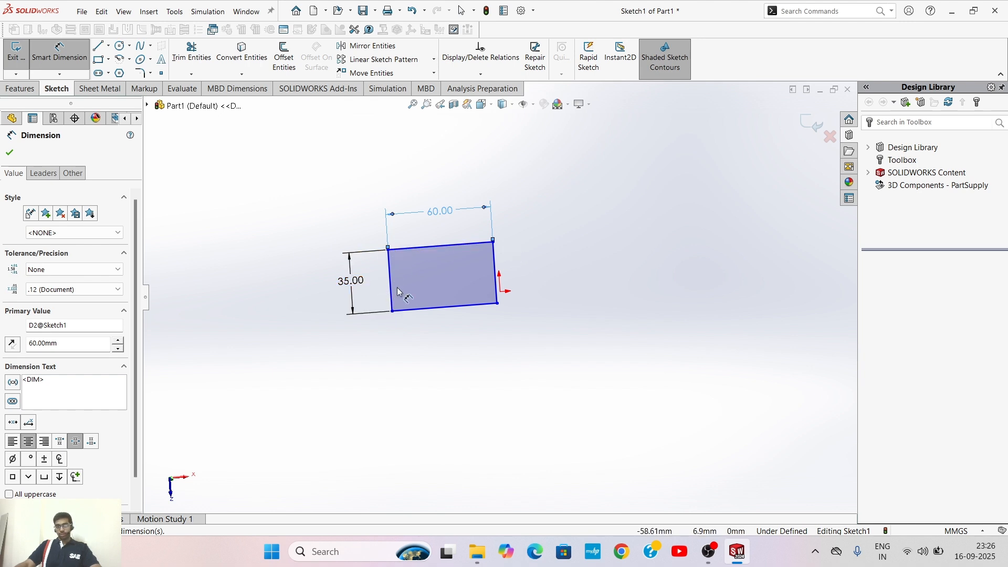
pyautogui.click(9, 154)
# Start a blind Extruded Boss/Base from the dimensioned rectangle sketch
pyautogui.scroll(4, 457, 262)
pyautogui.scroll(-5, 458, 262)
pyautogui.moveTo(496, 282); pyautogui.dragTo(433, 169, button='middle')
pyautogui.moveTo(490, 304)
pyautogui.mouseDown(button='middle')
pyautogui.moveTo(410, 265)
pyautogui.moveTo(540, 305)
pyautogui.mouseUp(button='middle')
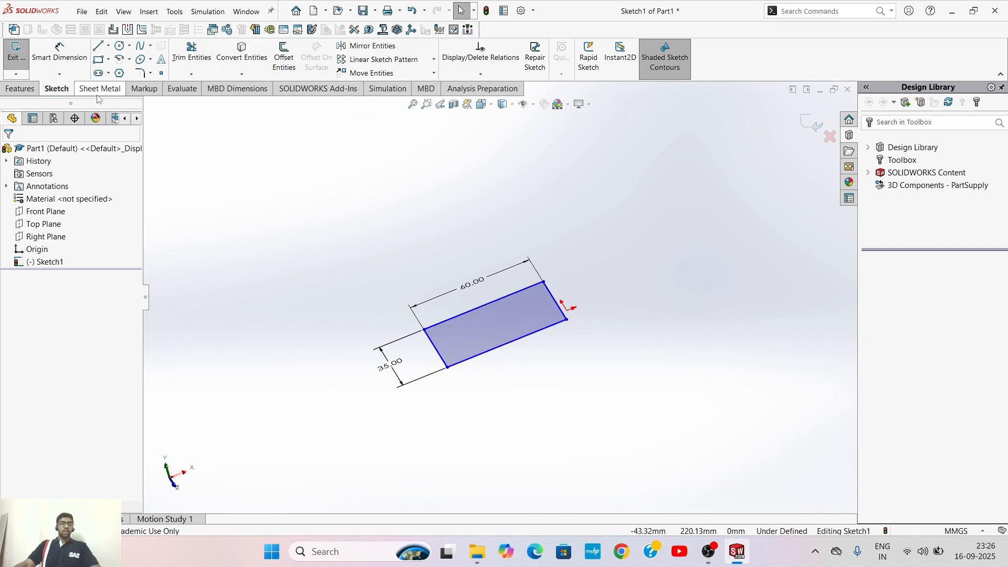
pyautogui.click(34, 92)
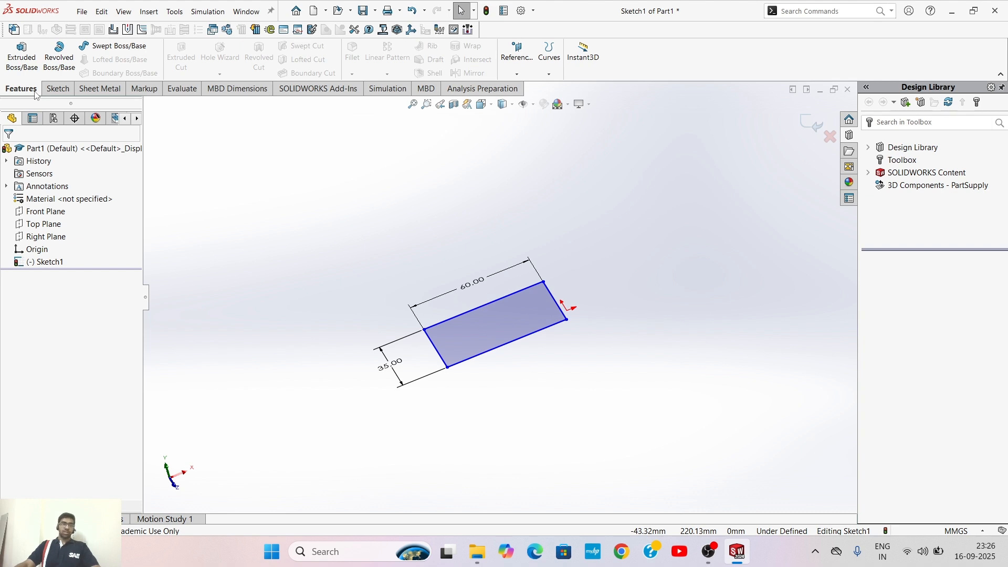
pyautogui.click(23, 63)
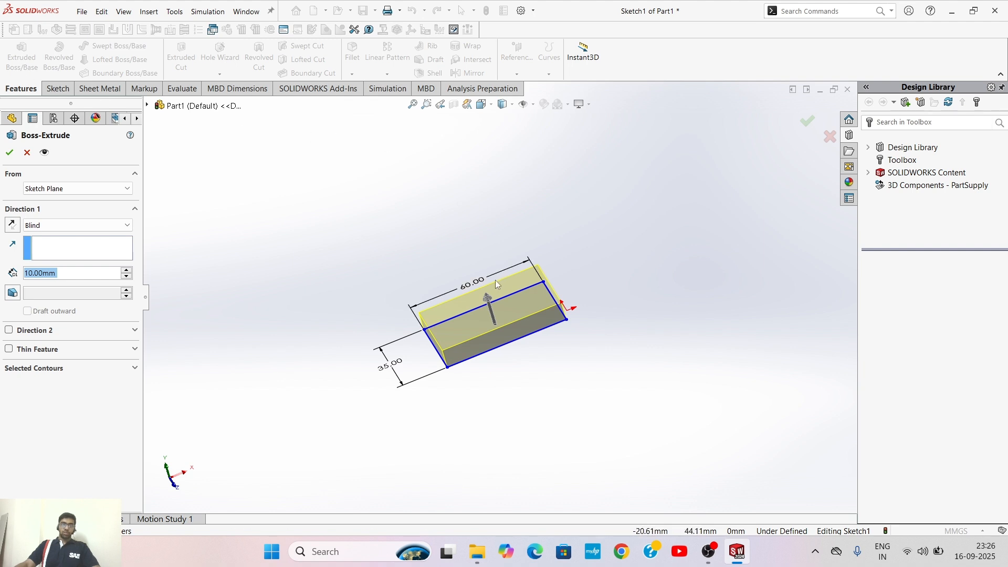
pyautogui.scroll(-3, 498, 279)
pyautogui.moveTo(512, 309); pyautogui.dragTo(457, 325, button='middle')
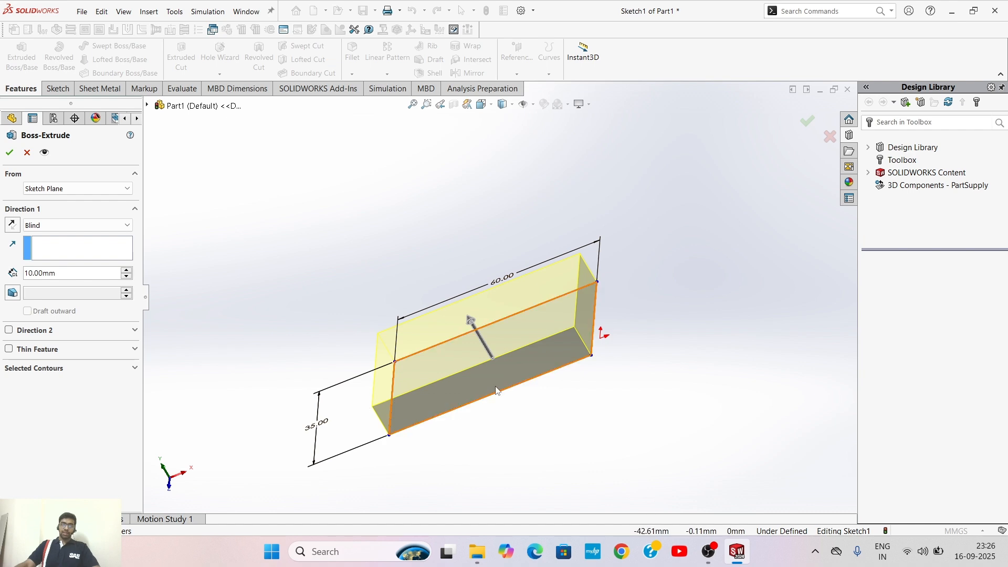
pyautogui.scroll(-5, 483, 316)
pyautogui.moveTo(492, 312); pyautogui.dragTo(474, 227, button='middle')
pyautogui.scroll(3, 439, 325)
pyautogui.scroll(-2, 433, 342)
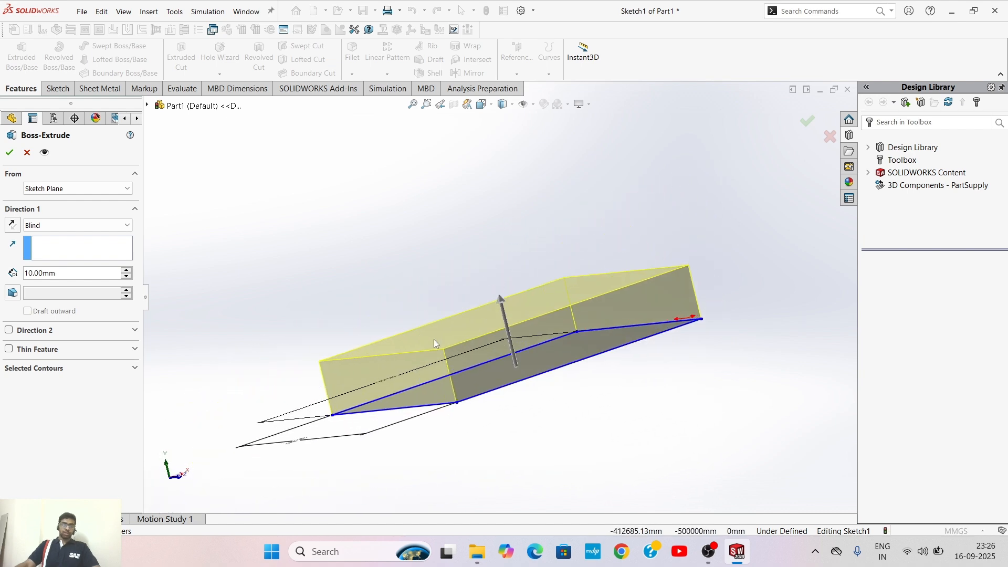
# Stretch the extrusion preview upward to a depth of 26 mm
pyautogui.moveTo(509, 301); pyautogui.dragTo(492, 238)
pyautogui.moveTo(492, 238)
pyautogui.mouseDown(button='middle')
pyautogui.moveTo(522, 278)
pyautogui.moveTo(528, 319)
pyautogui.mouseUp(button='middle')
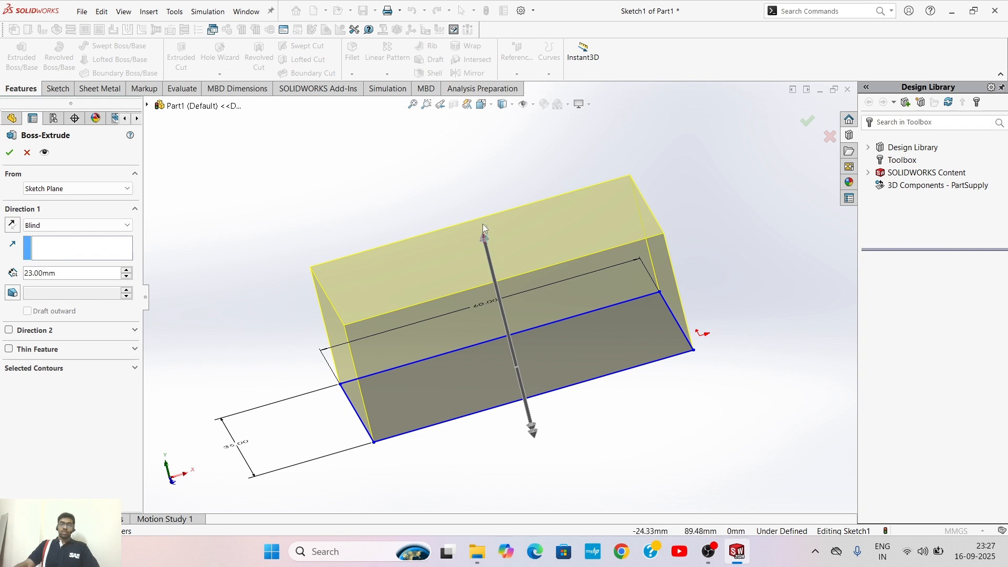
pyautogui.moveTo(483, 232)
pyautogui.mouseDown()
pyautogui.moveTo(471, 205)
pyautogui.moveTo(484, 242)
pyautogui.mouseUp()
pyautogui.moveTo(524, 259)
pyautogui.mouseDown(button='middle')
pyautogui.moveTo(575, 223)
pyautogui.moveTo(508, 189)
pyautogui.moveTo(483, 214)
pyautogui.mouseUp(button='middle')
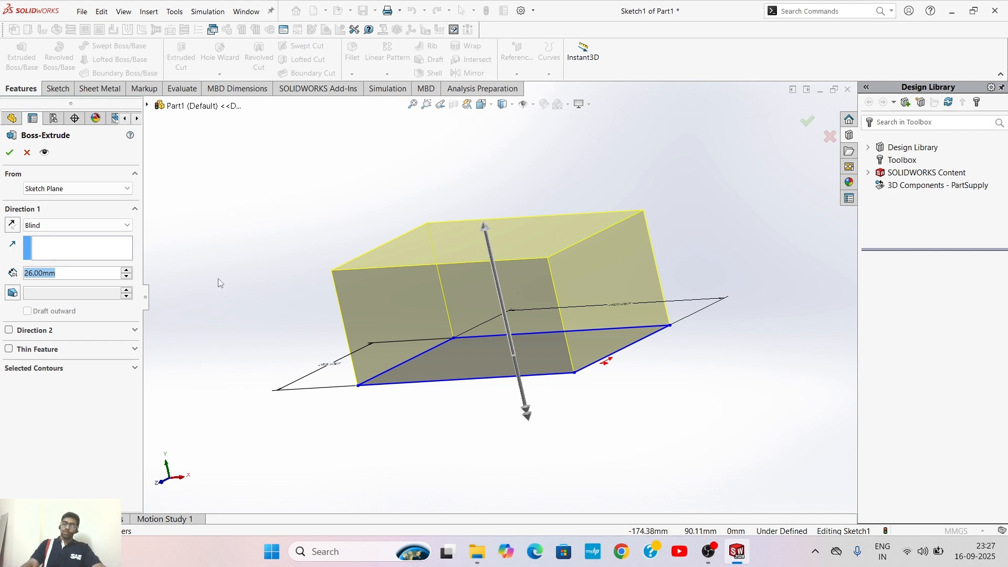
# Set the blind extrusion depth to 80 mm and complete the solid block
pyautogui.write('80')
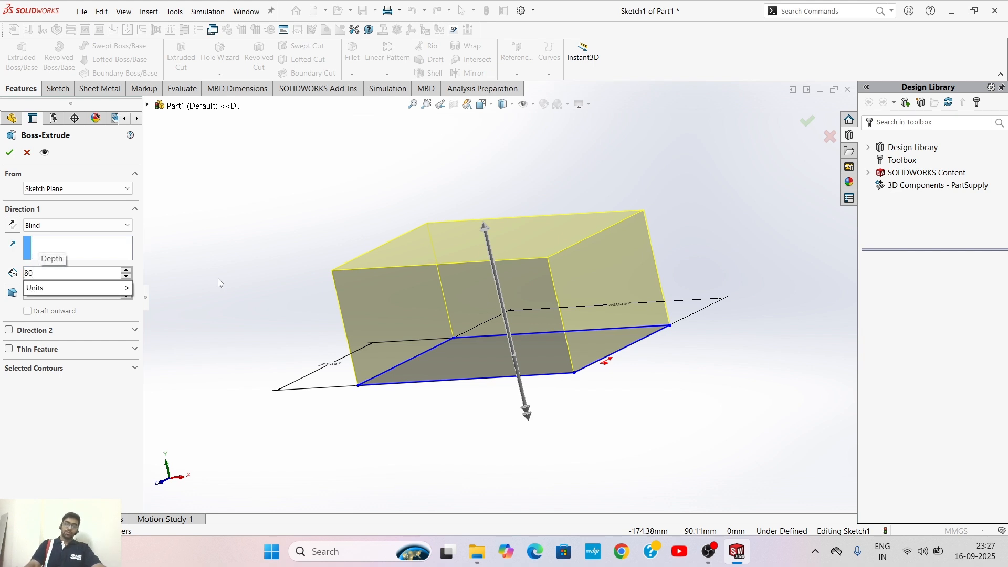
pyautogui.press('Return')
pyautogui.scroll(5, 574, 294)
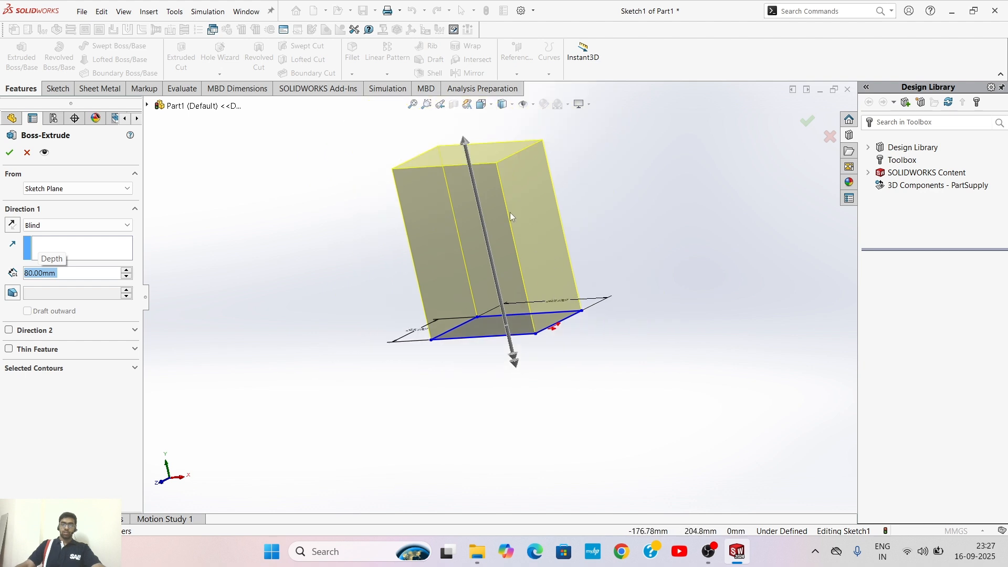
pyautogui.scroll(-3, 470, 178)
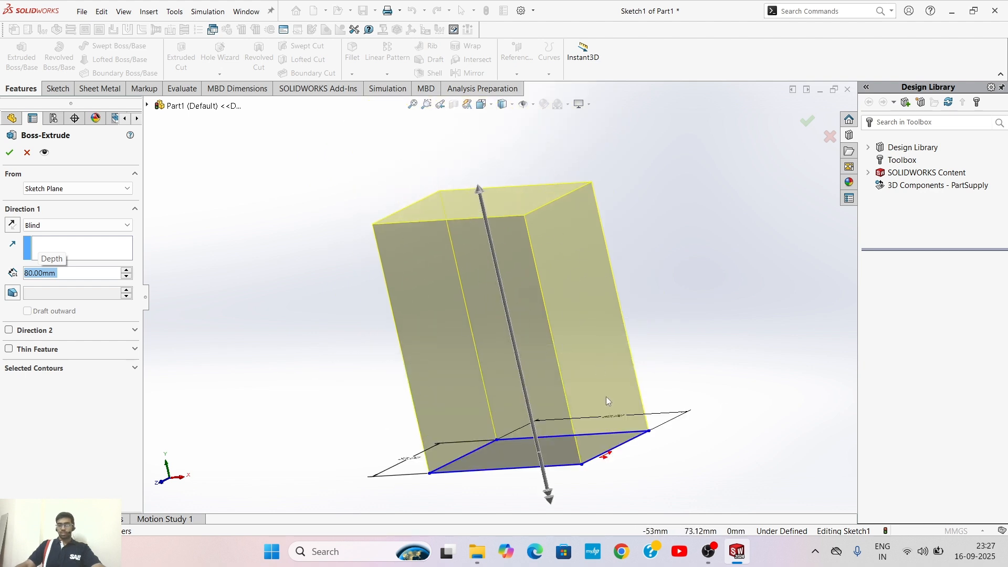
pyautogui.click(9, 153)
# Check the lengths of the three edges that meet at one corner of the block
pyautogui.scroll(-2, 562, 227)
pyautogui.moveTo(562, 226); pyautogui.dragTo(420, 246, button='middle')
pyautogui.scroll(5, 617, 274)
pyautogui.scroll(-3, 617, 264)
pyautogui.moveTo(546, 240); pyautogui.dragTo(599, 198, button='middle')
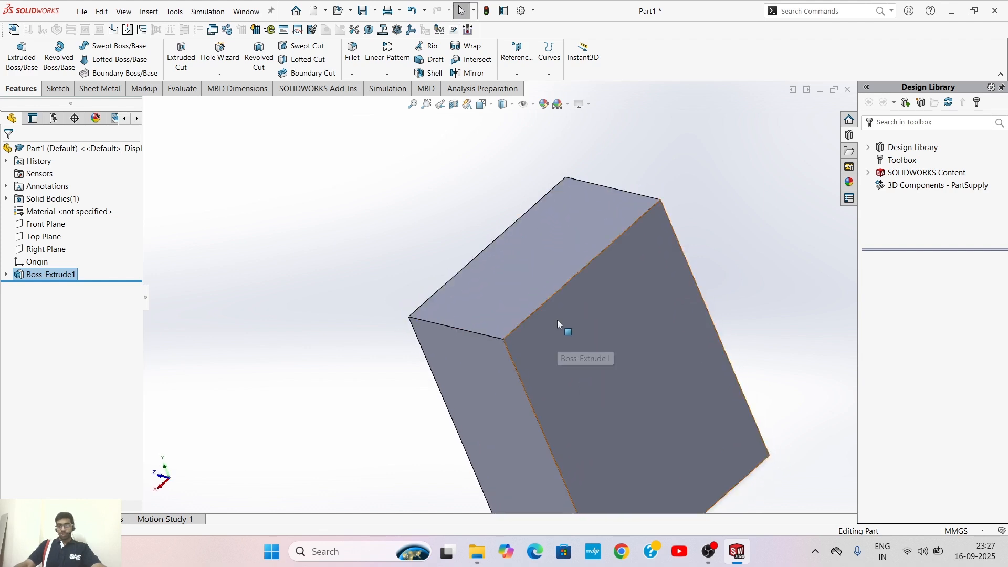
pyautogui.click(561, 288)
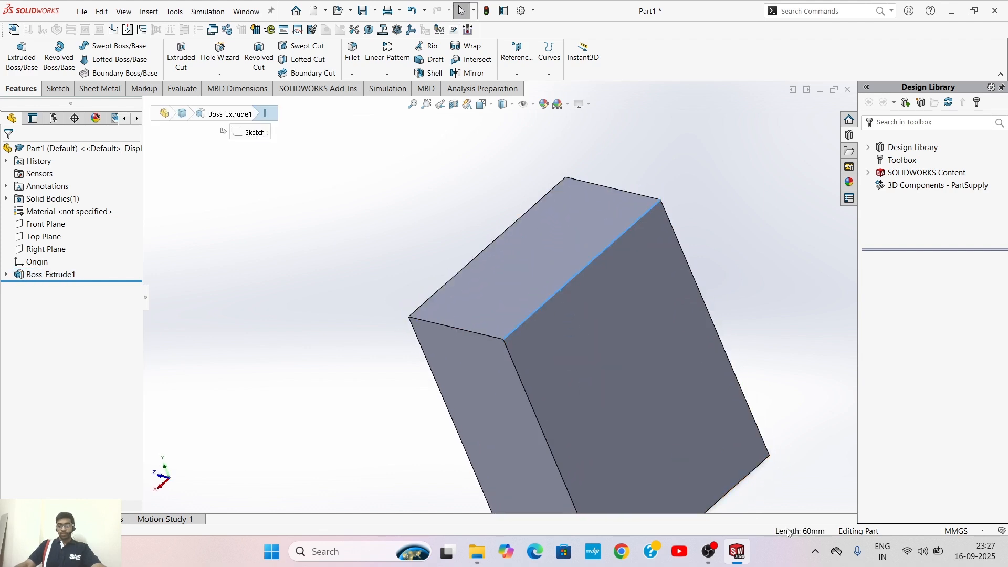
pyautogui.click(497, 337)
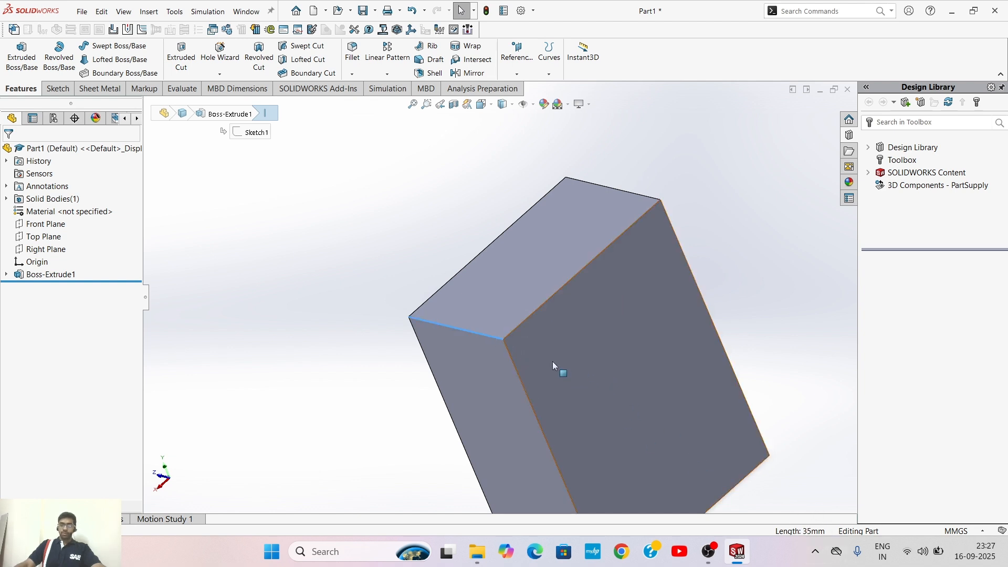
pyautogui.click(515, 362)
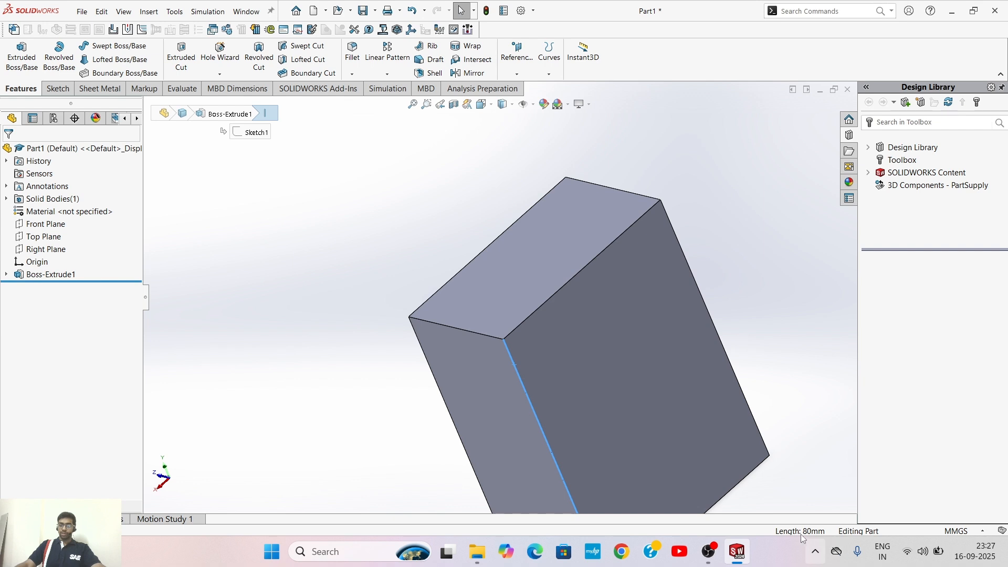
# Look through the unit systems available for the part document, keeping MMGS
pyautogui.scroll(4, 702, 351)
pyautogui.moveTo(648, 347); pyautogui.dragTo(628, 397, button='middle')
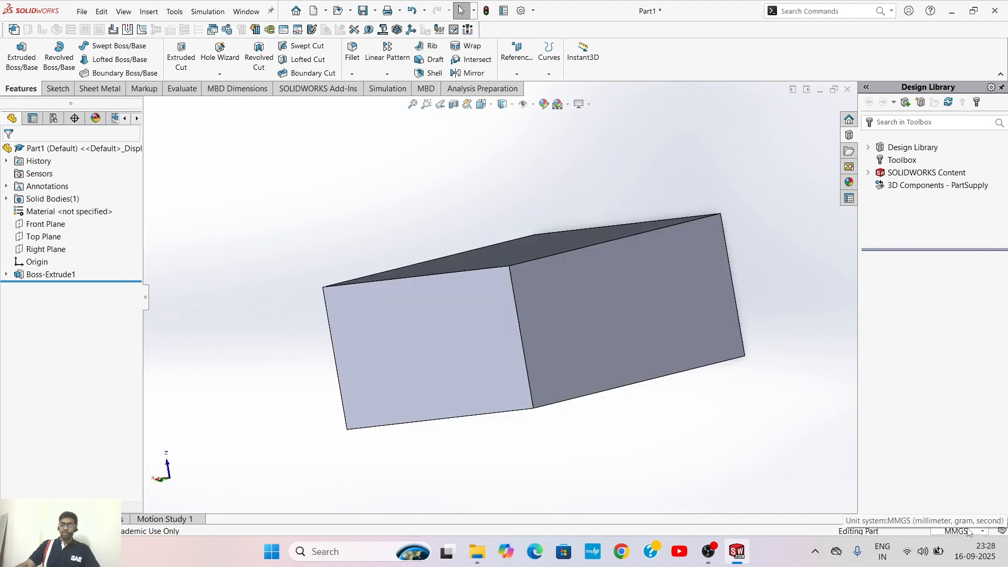
pyautogui.click(968, 532)
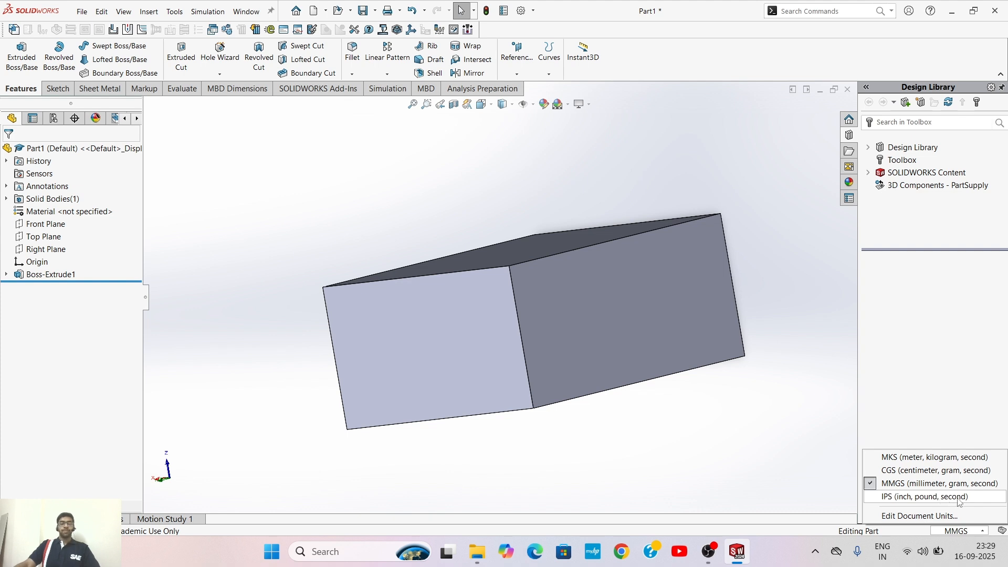
pyautogui.click(937, 399)
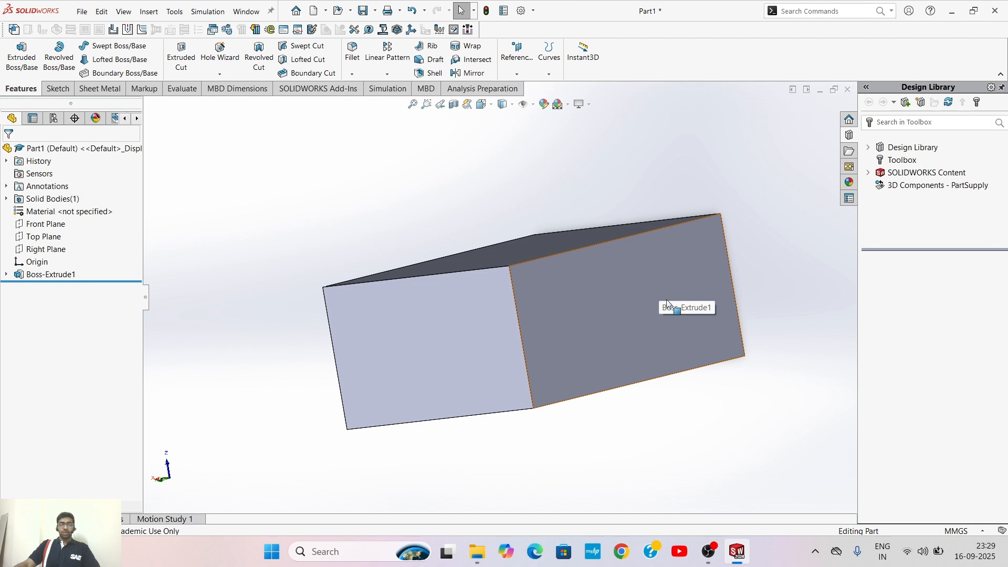
pyautogui.moveTo(616, 292); pyautogui.dragTo(457, 348, button='middle')
pyautogui.moveTo(487, 299); pyautogui.dragTo(503, 331, button='middle')
pyautogui.scroll(3, 549, 345)
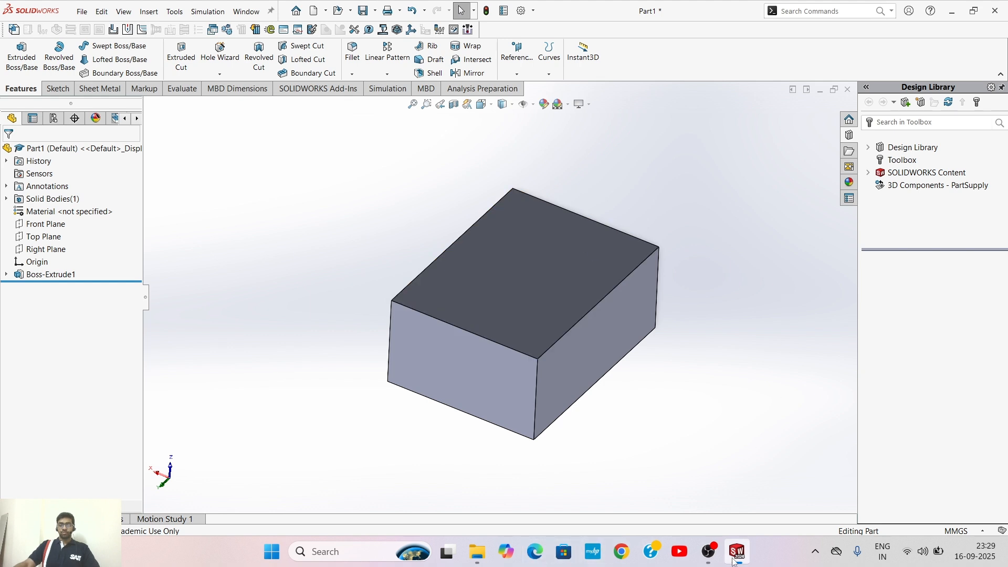
pyautogui.click(715, 561)
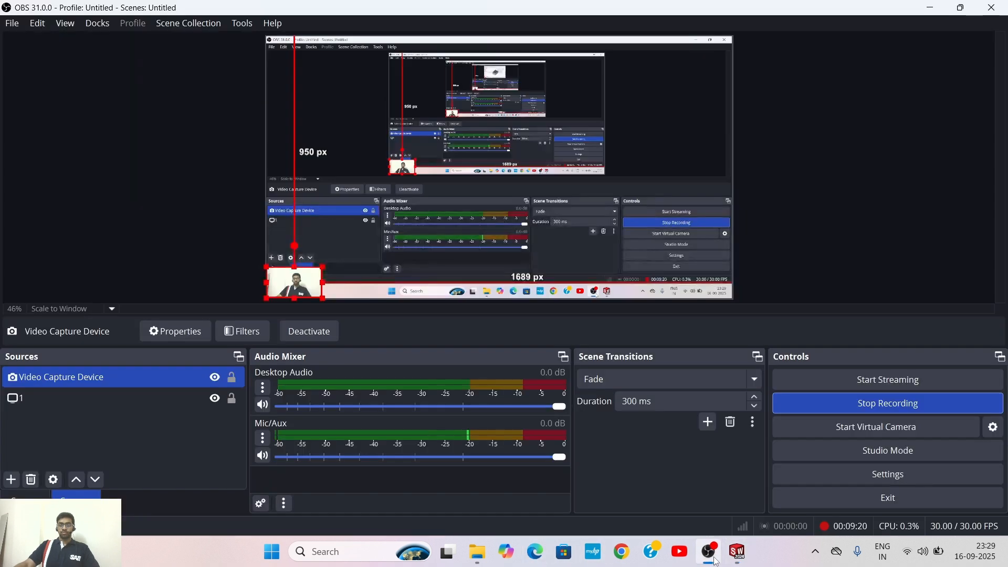
pyautogui.click(840, 407)
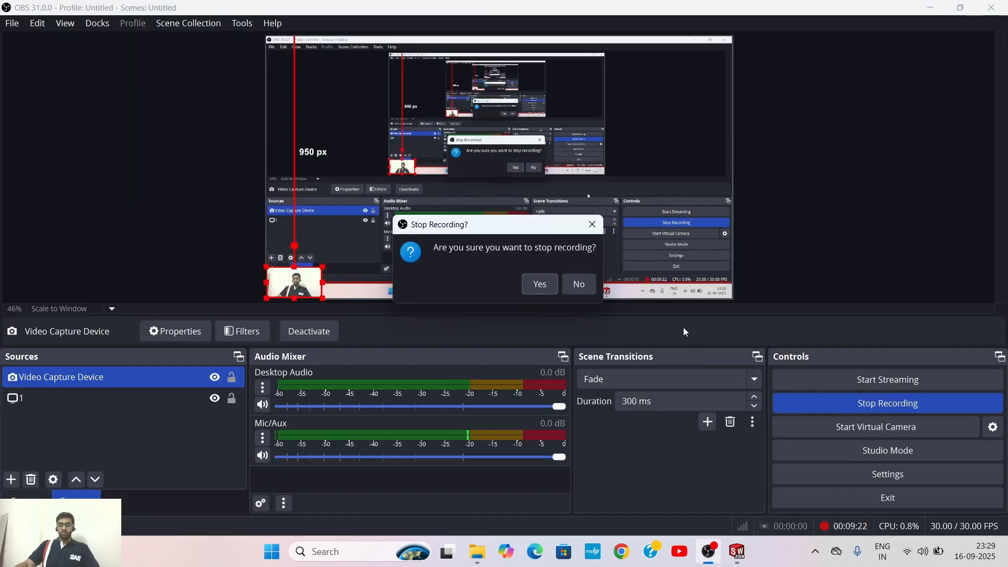